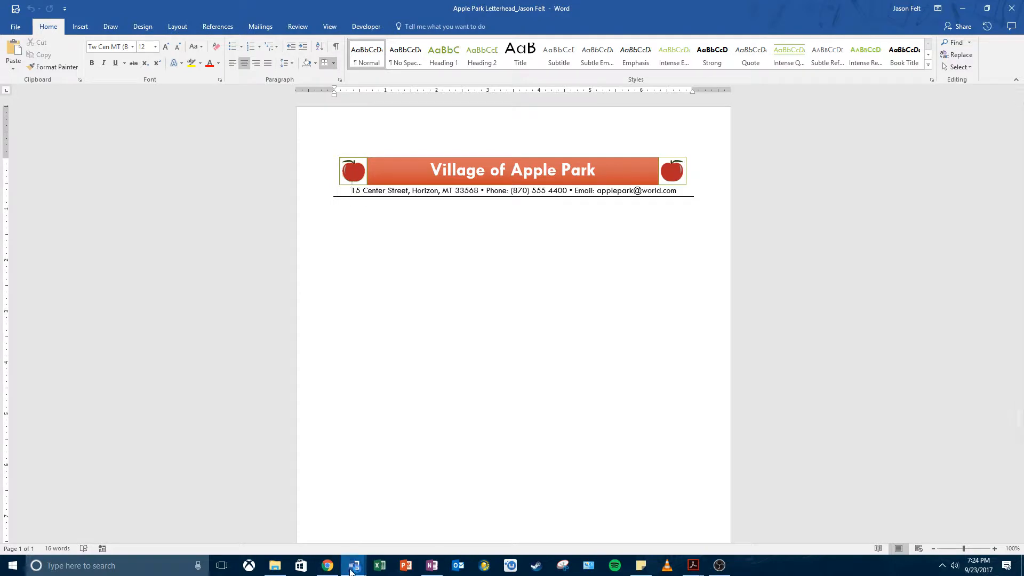
Bring up the vendor letter document and start an envelope with the letter's recipient address block as the delivery address.
click(354, 565)
click(345, 528)
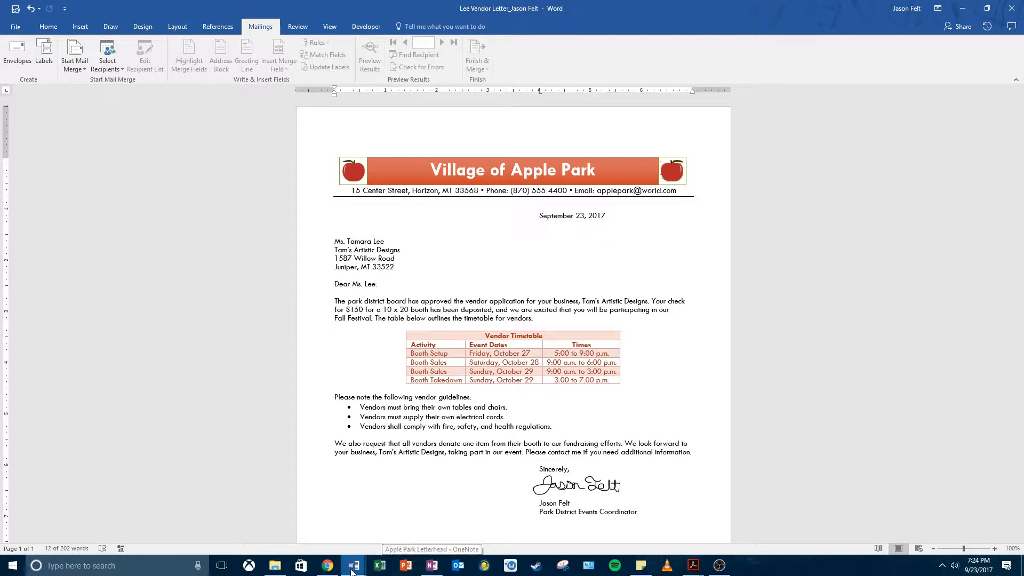
click(410, 425)
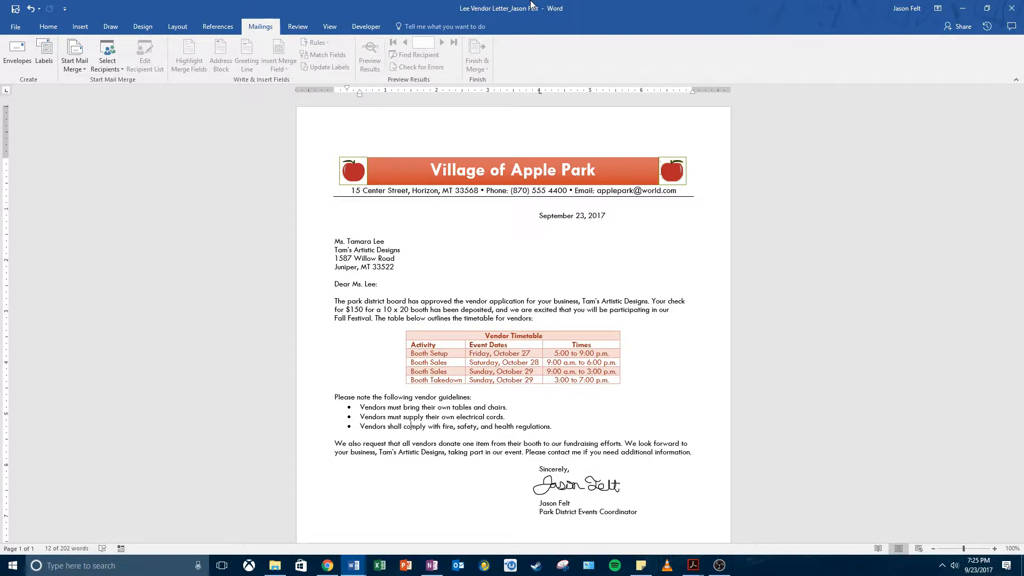
click(411, 268)
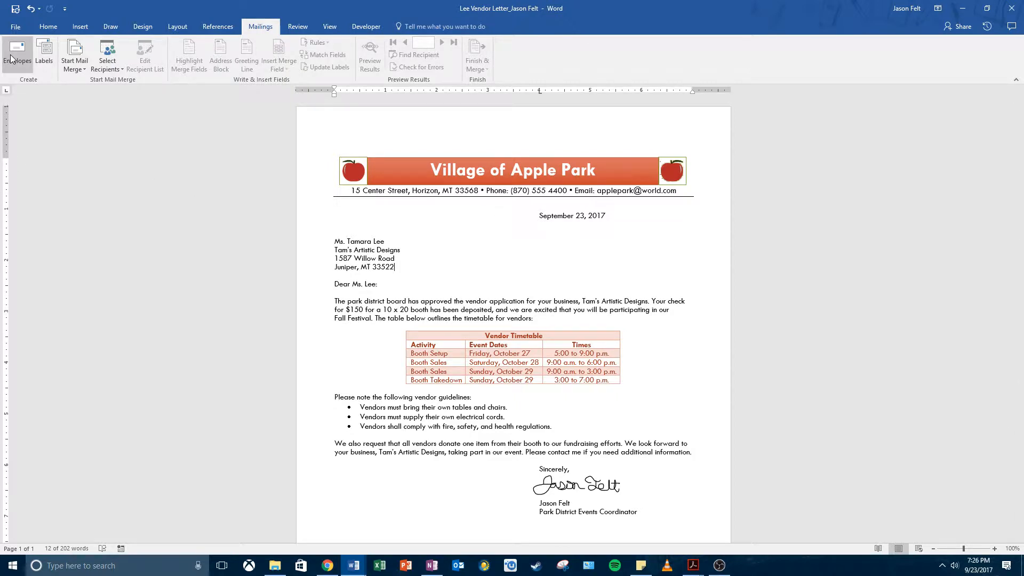
drag(396, 267, 334, 241)
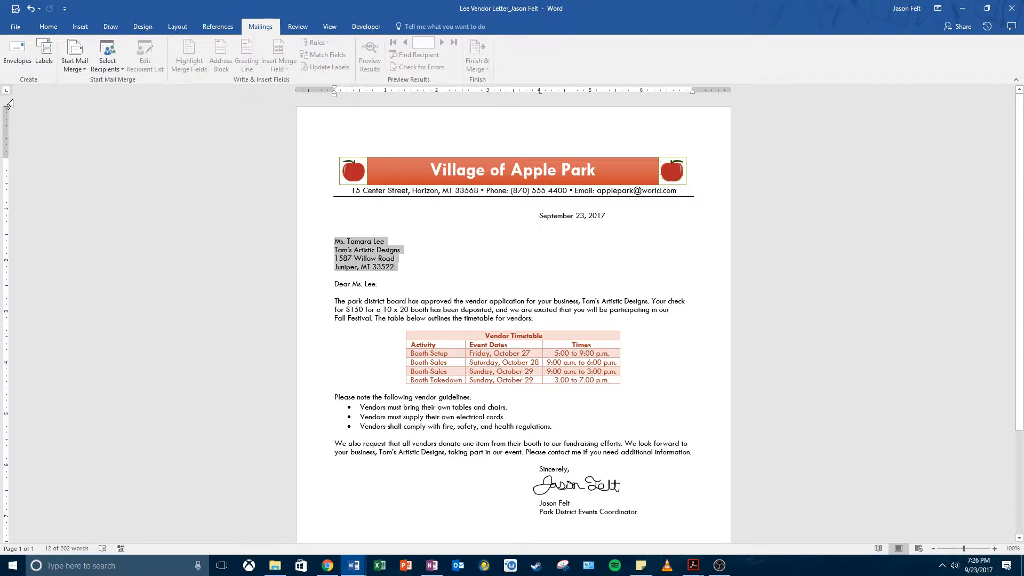
click(18, 66)
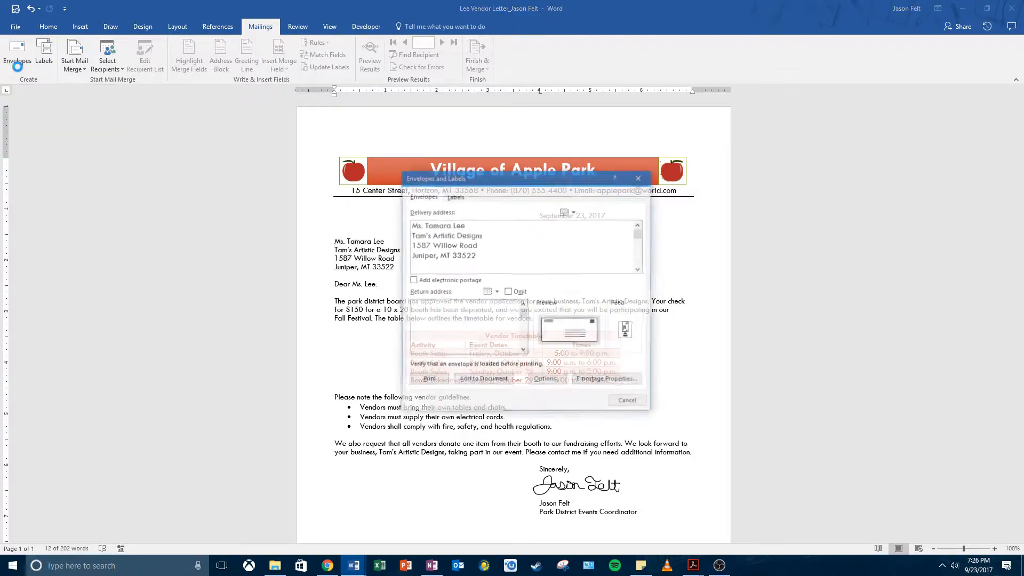
click(468, 245)
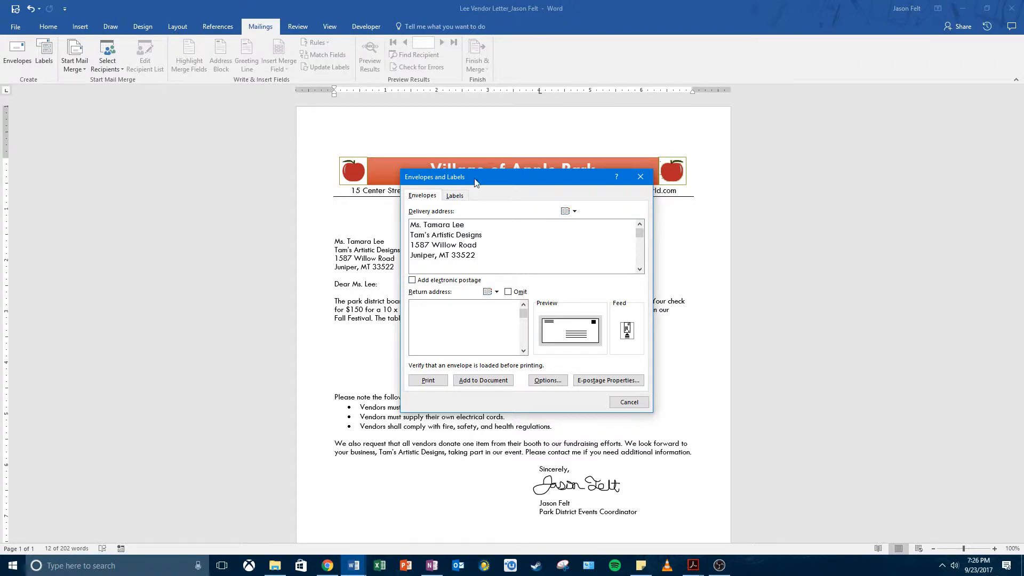
drag(475, 180, 456, 214)
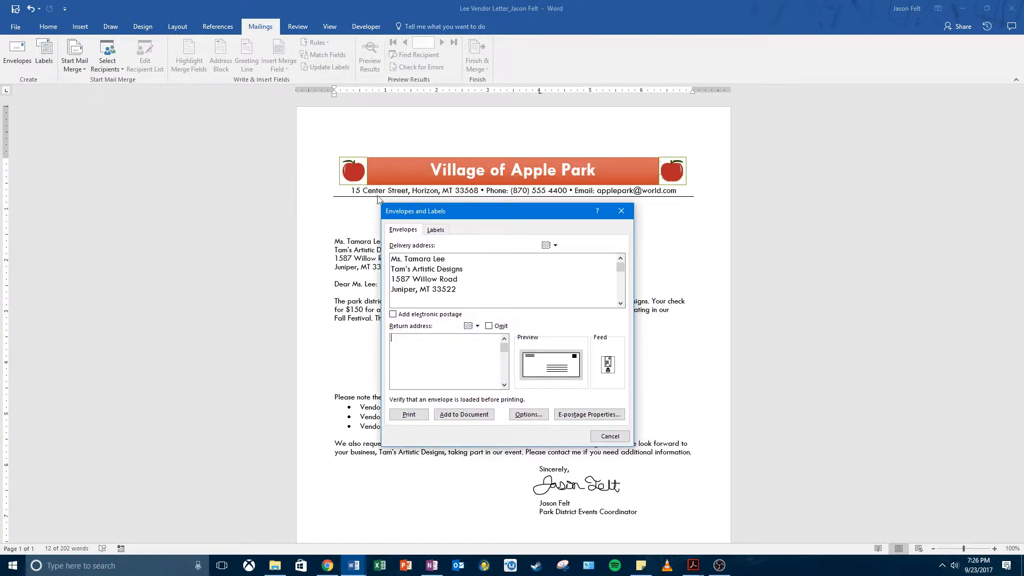
Enter Village of Apple Park and its postal address as the envelope's return address, leaving Omit disabled.
click(422, 374)
text(15 Cenb)
key(BackSpace)
key(BackSpace)
key(BackSpace)
key(BackSpace)
key(BackSpace)
key(BackSpace)
key(BackSpace)
text(Village of App)
text(le )
text(Park )
text(15 Center S)
text(treet)
key(Return)
text(Horizon, MT 33568)
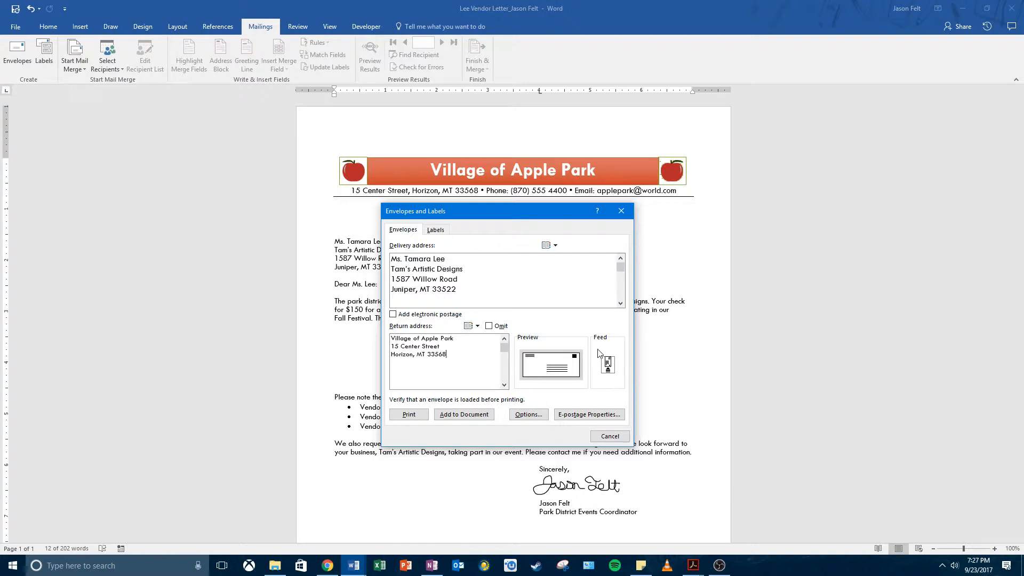
click(494, 327)
click(489, 327)
Try to print the envelope to OneNote without saving the return address as default, cancelling the choice of insert location.
click(411, 419)
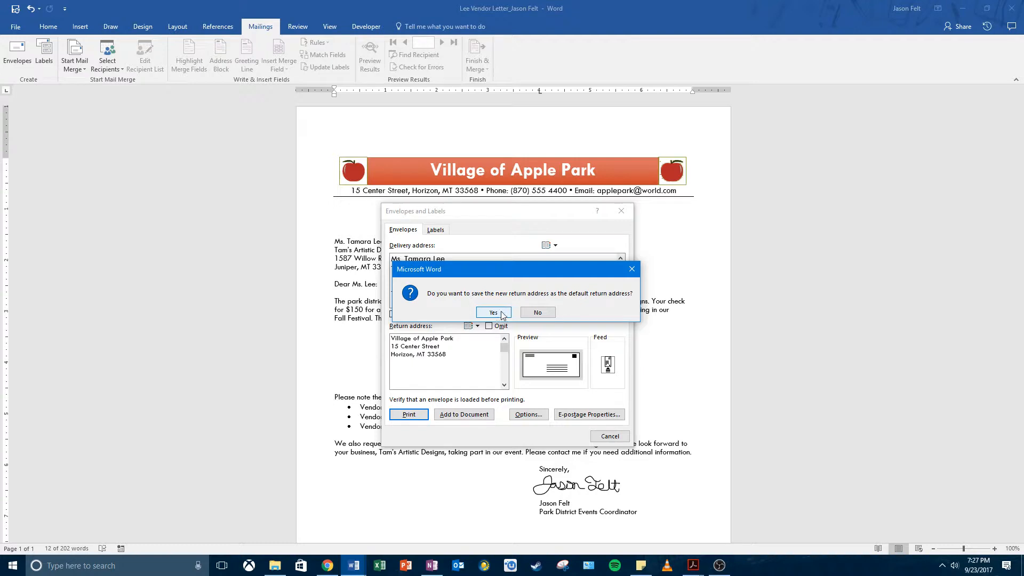
click(536, 313)
key(alt+Tab)
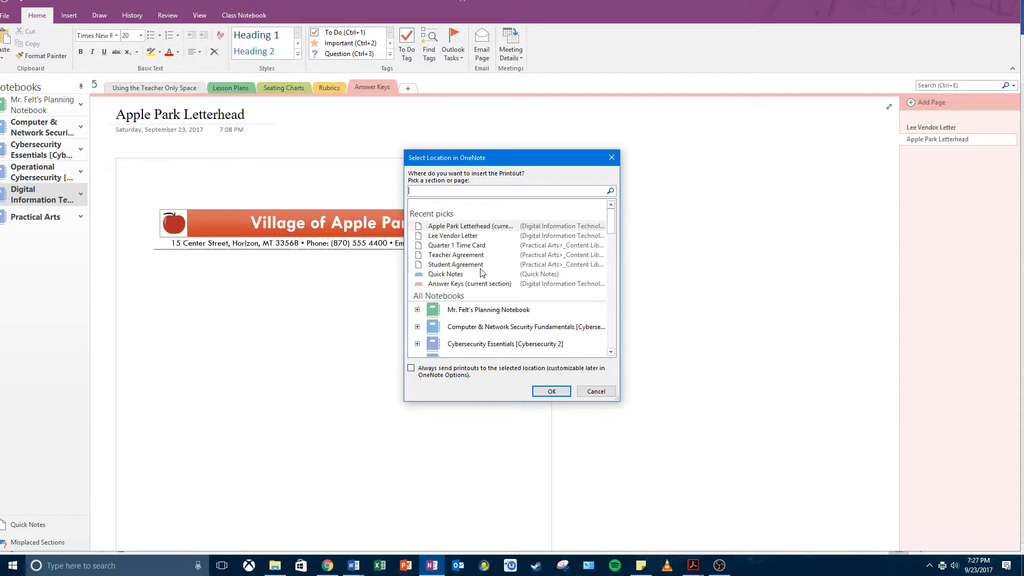
click(597, 393)
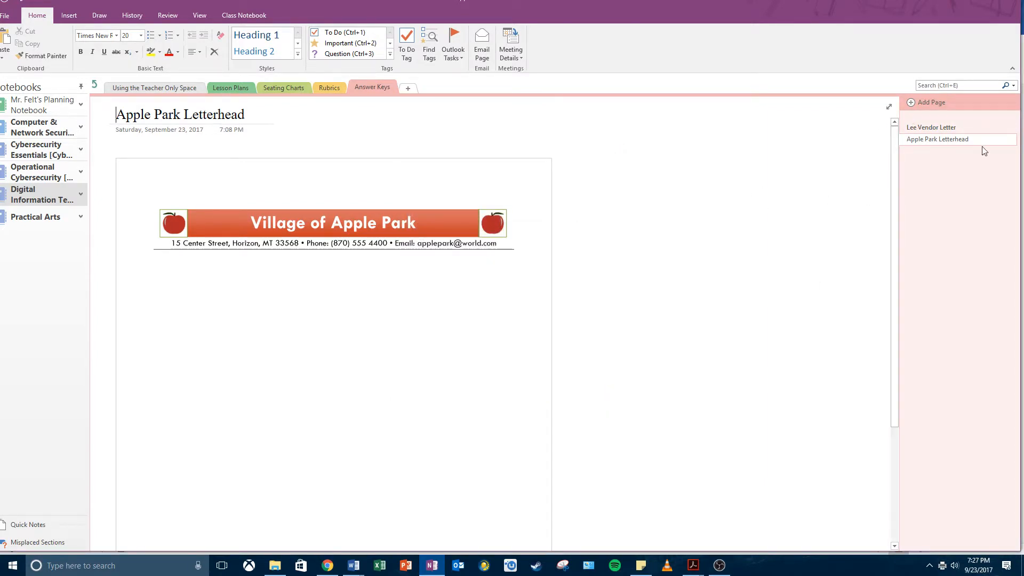
Add a page titled "Lee Vendor Envelope" to the Answer Keys section.
click(927, 103)
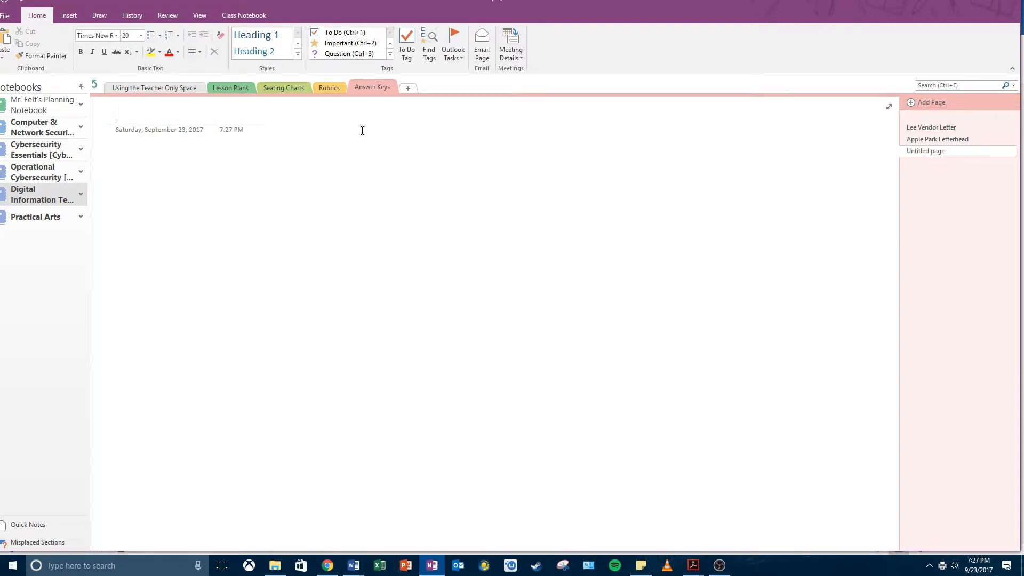
text(Lee Vendor Envol)
key(BackSpace)
key(BackSpace)
key(BackSpace)
key(BackSpace)
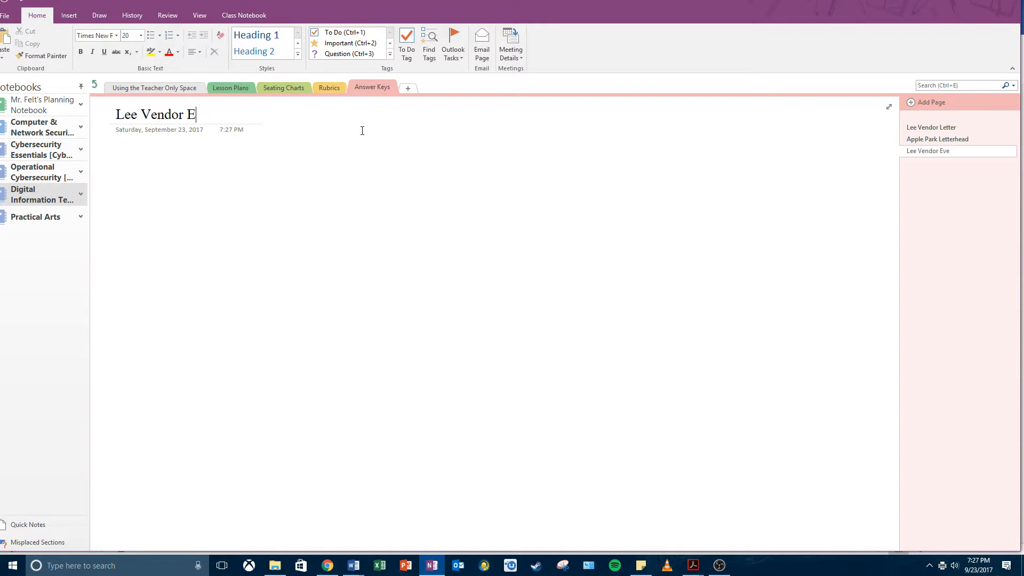
text(nvelope)
Switch back to the vendor letter in Word and create its envelope with Village of Apple Park's name and postal address as return address.
click(354, 564)
mouse_move(356, 549)
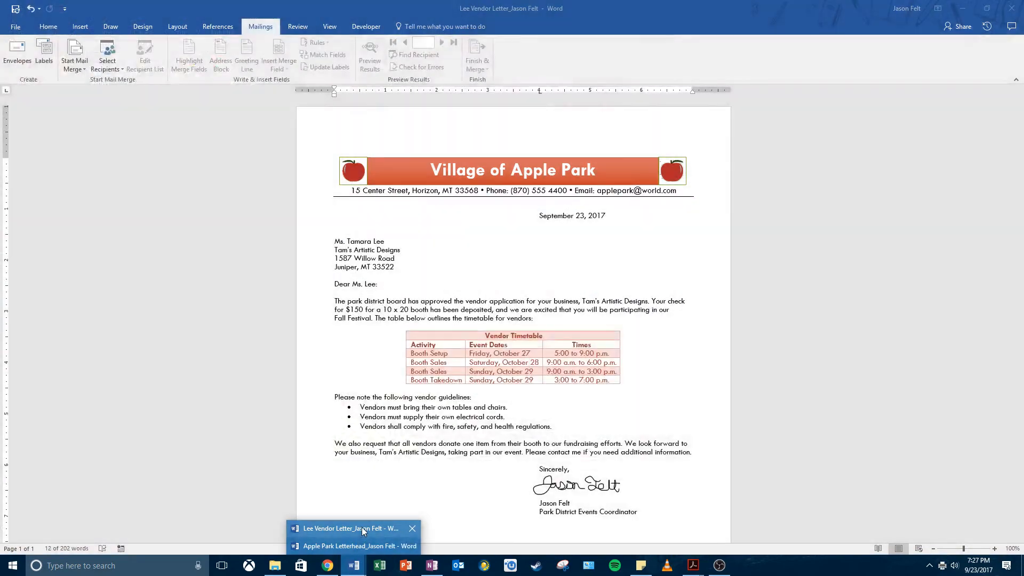
click(353, 528)
click(17, 55)
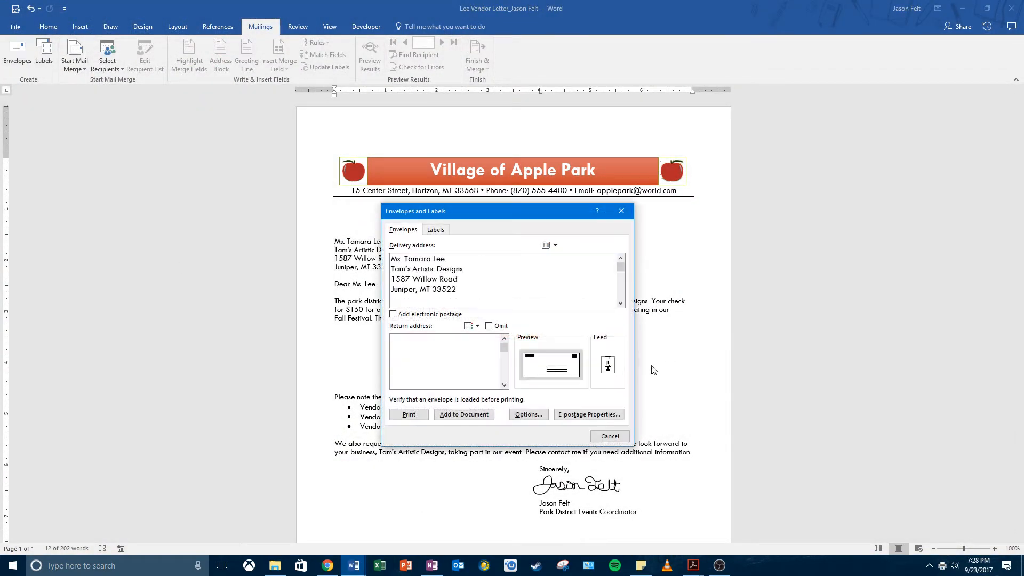
click(441, 339)
text(a)
key(BackSpace)
text(Village of)
text(le Park)
key(Return)
text(15 Center Street)
key(Return)
text(Horizon, MT 33568)
Print the envelope to the Lee Vendor Envelope page in OneNote, without saving the return address as default.
click(413, 415)
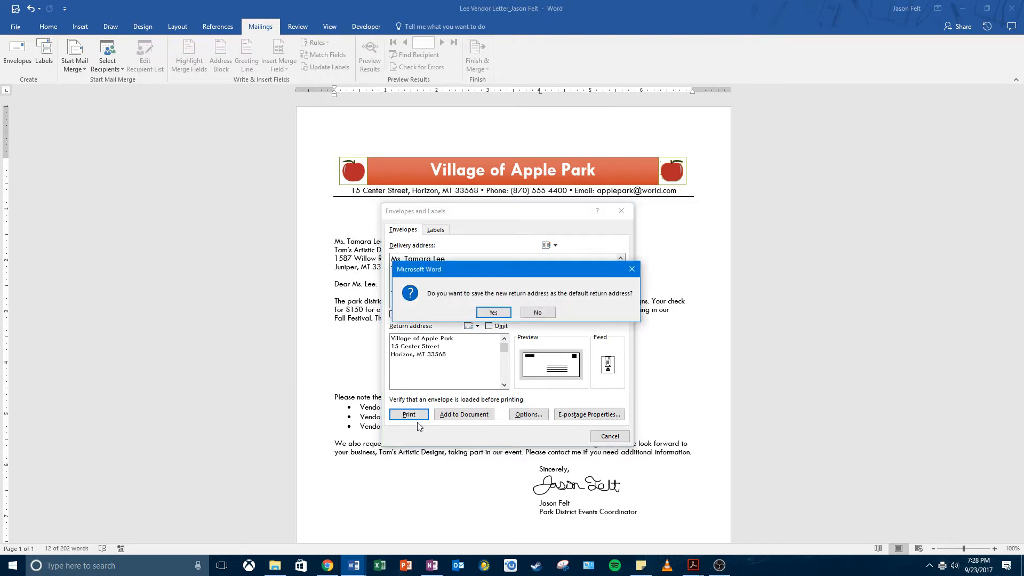
click(536, 313)
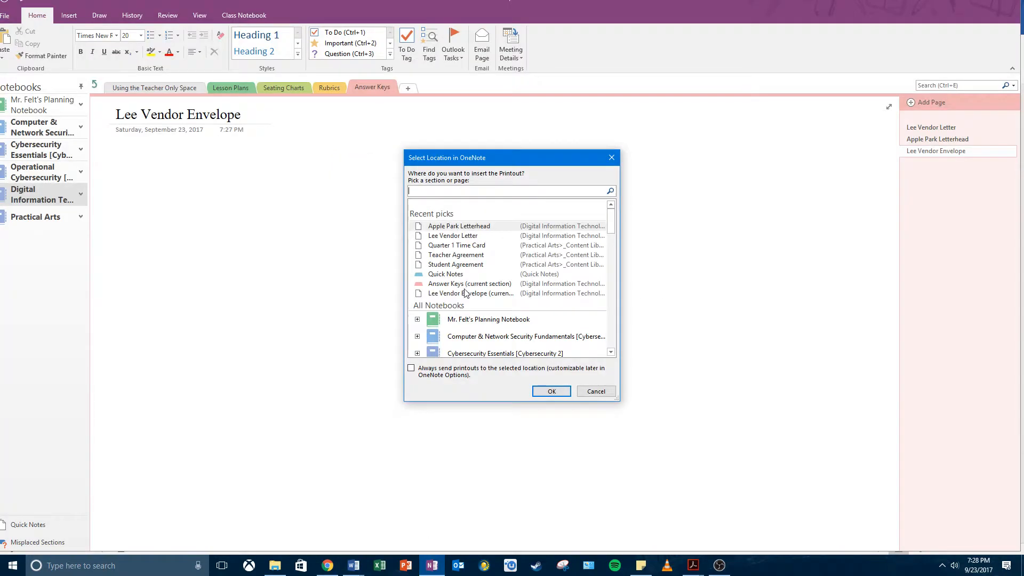
click(468, 293)
click(551, 391)
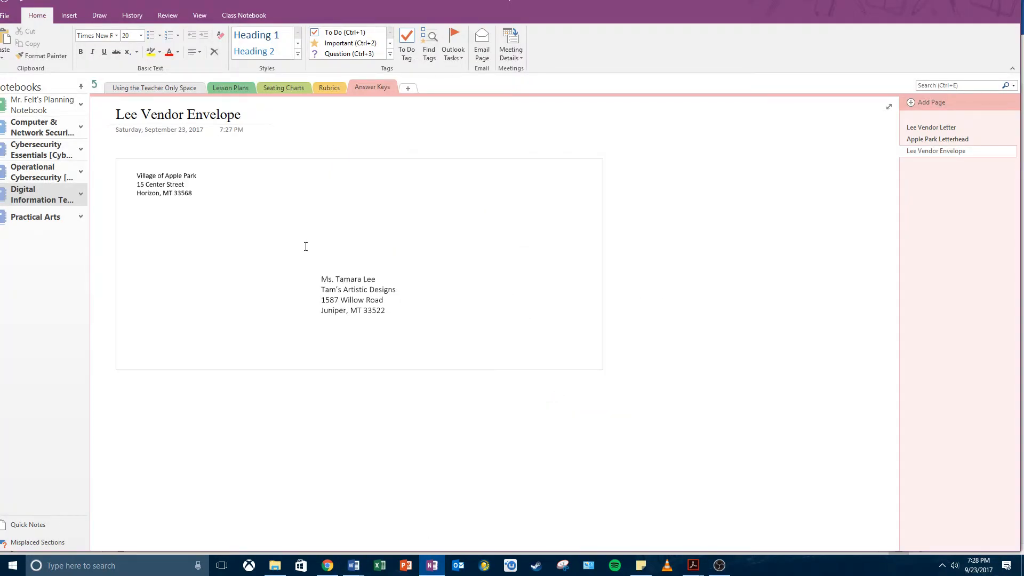
click(667, 265)
click(377, 302)
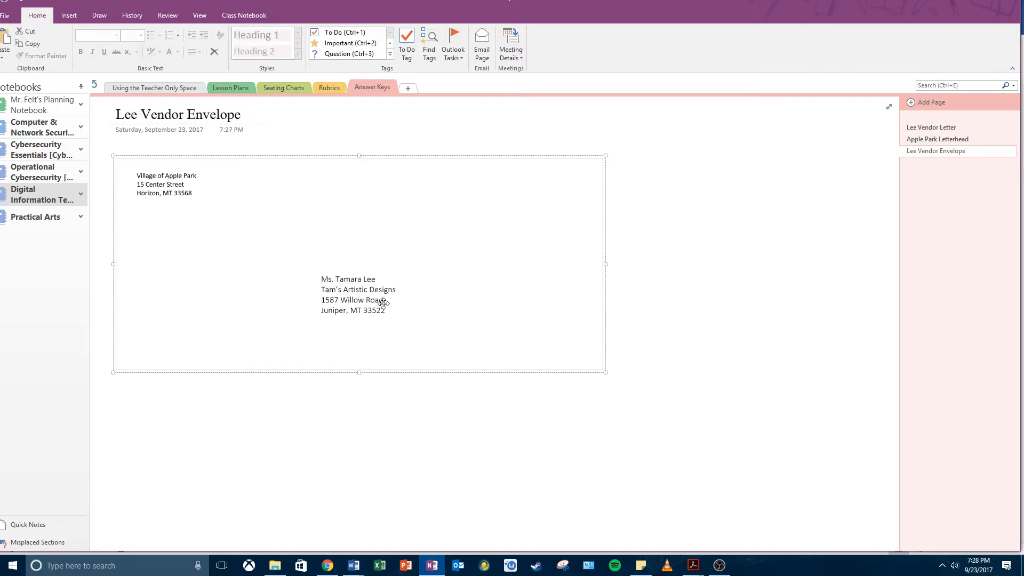
click(783, 290)
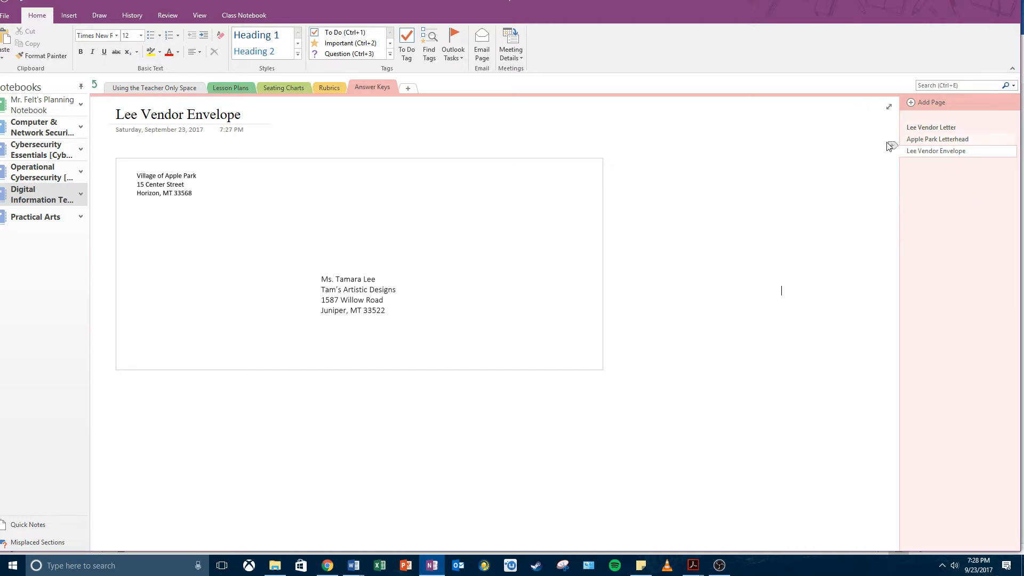
Move the Apple Park Letterhead page above the Lee Vendor Letter page in the Answer Keys section.
drag(917, 139, 931, 124)
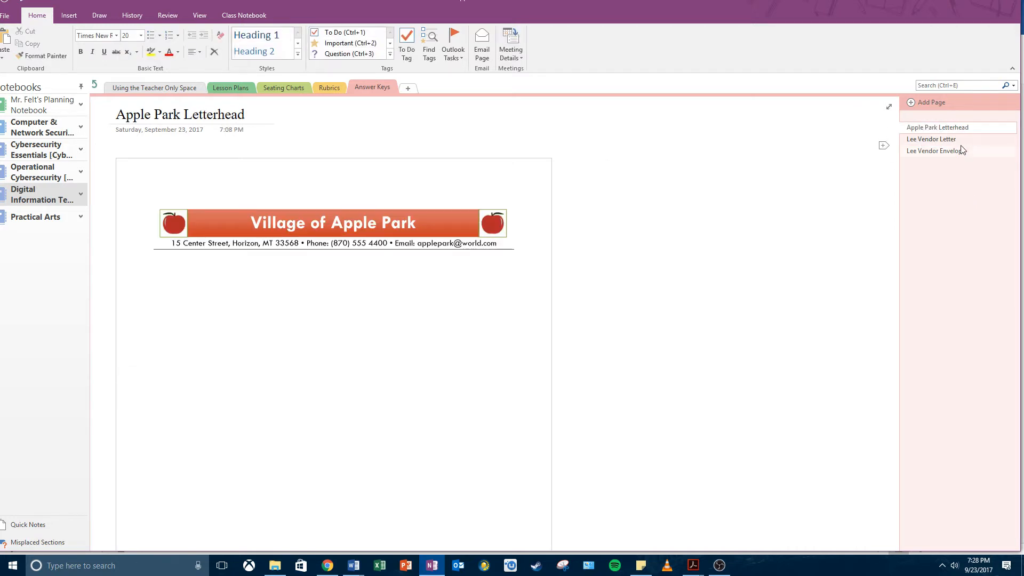
click(949, 140)
click(973, 153)
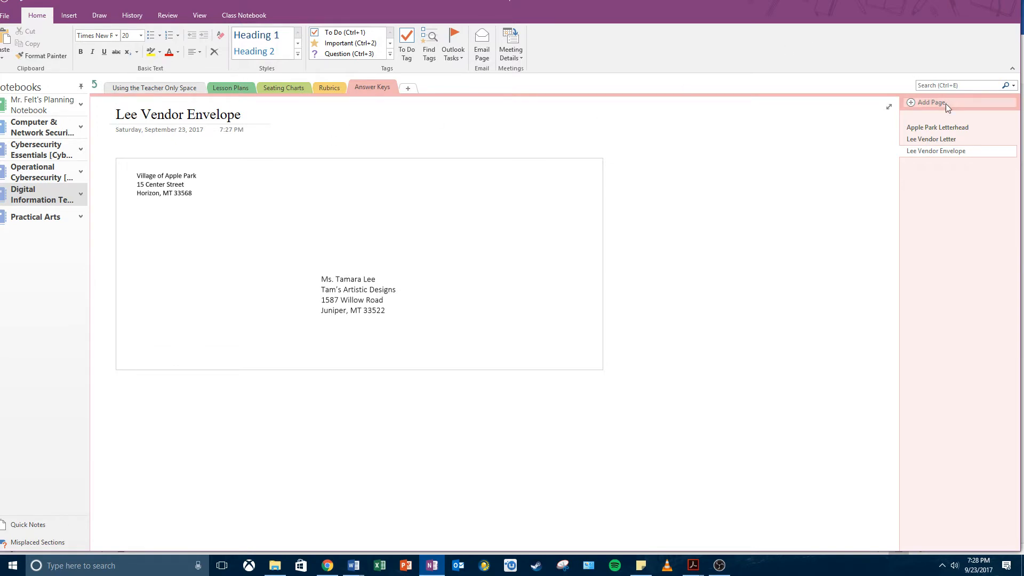
Review the letterhead, vendor letter and envelope printouts on their pages in the Answer Keys section.
click(951, 129)
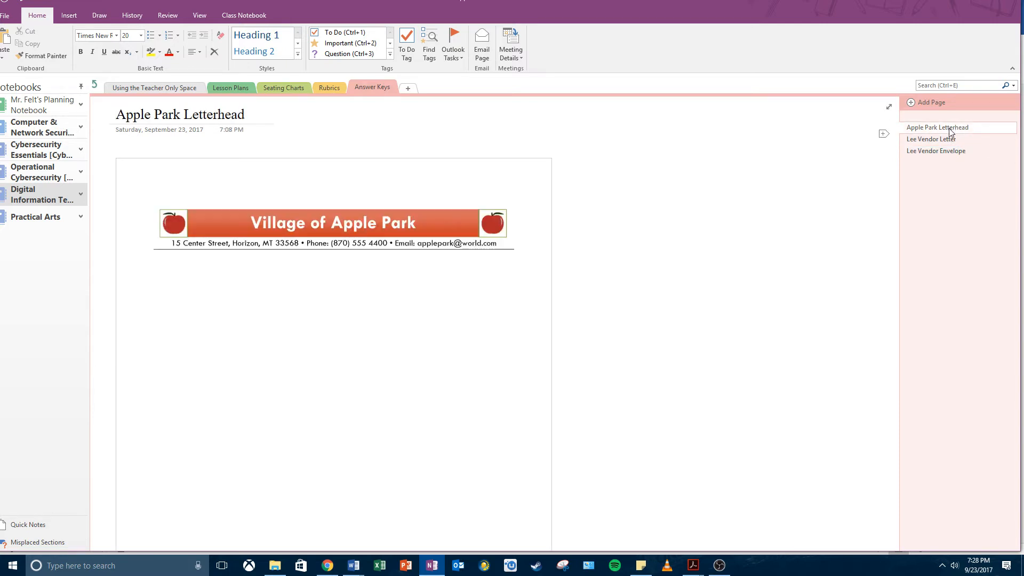
click(954, 140)
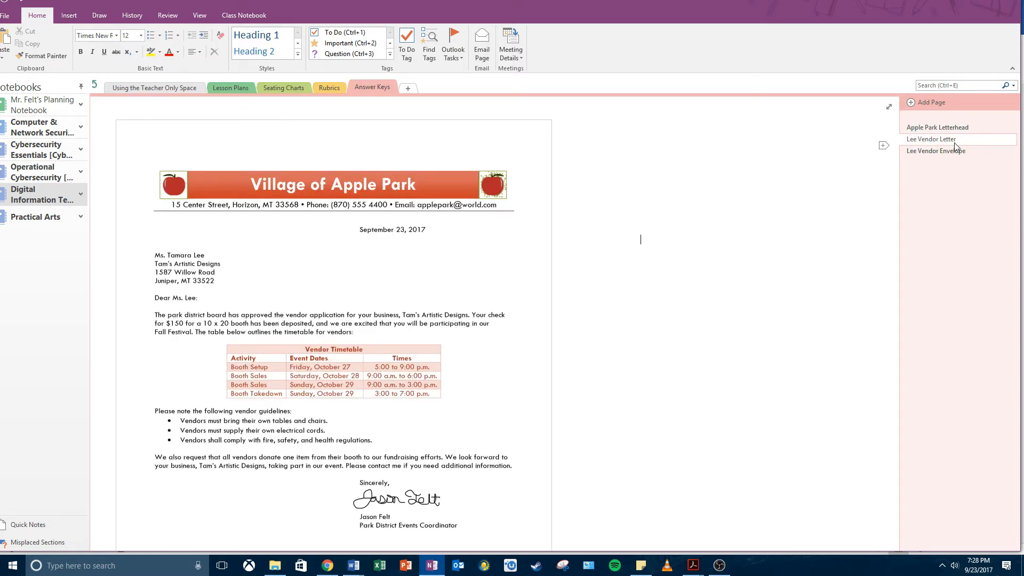
click(954, 151)
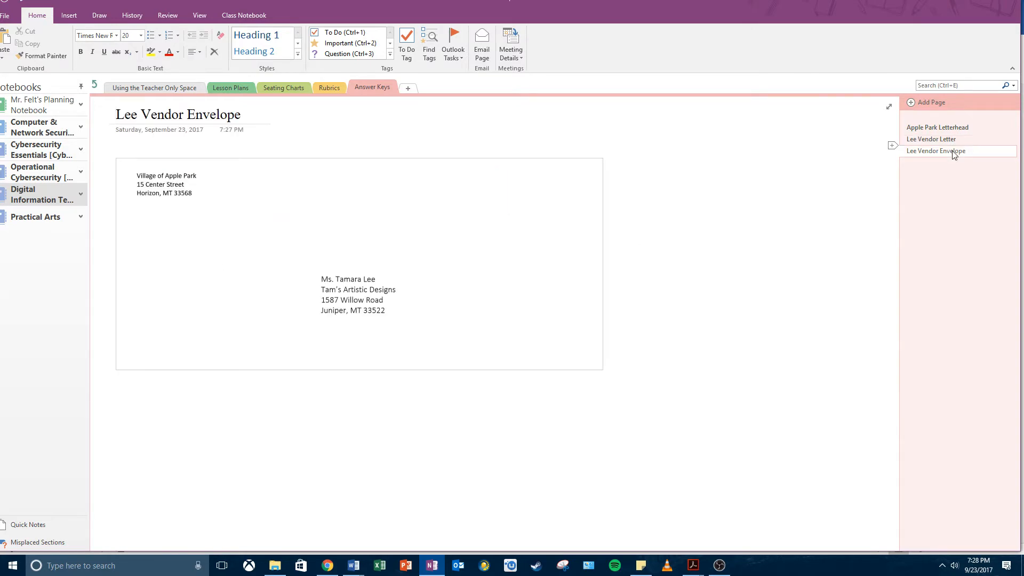
click(954, 140)
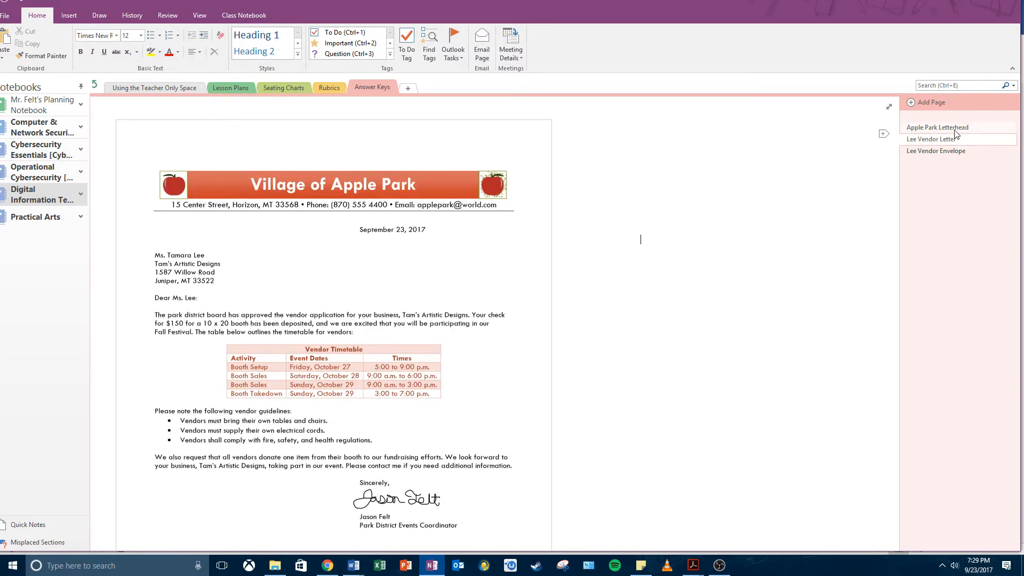
click(954, 133)
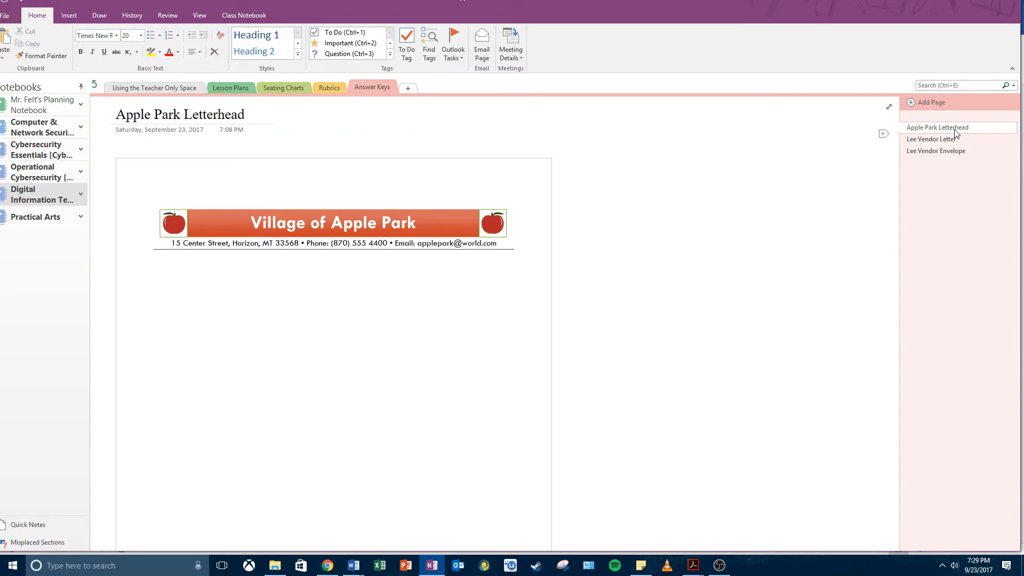
click(954, 140)
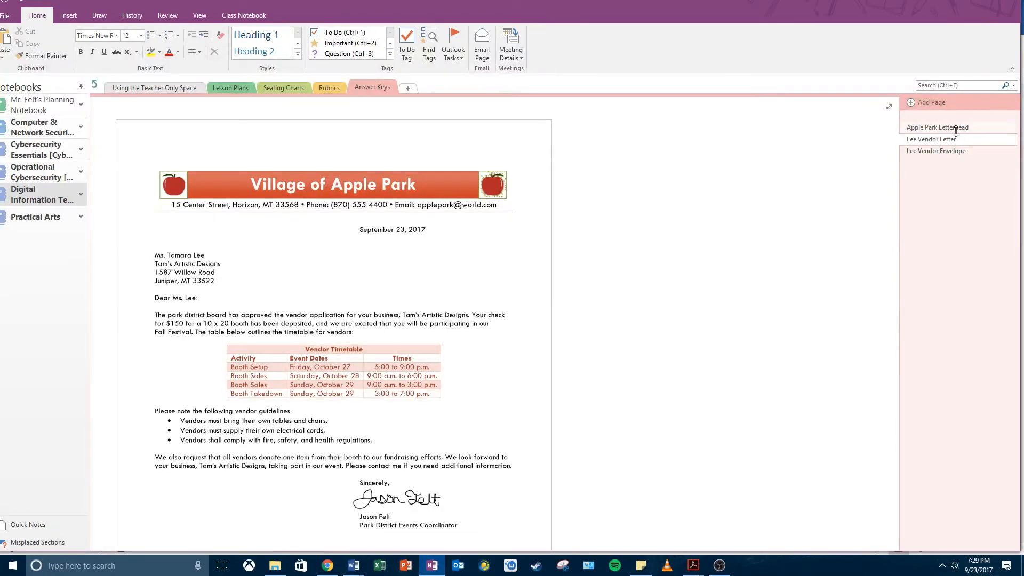
click(955, 130)
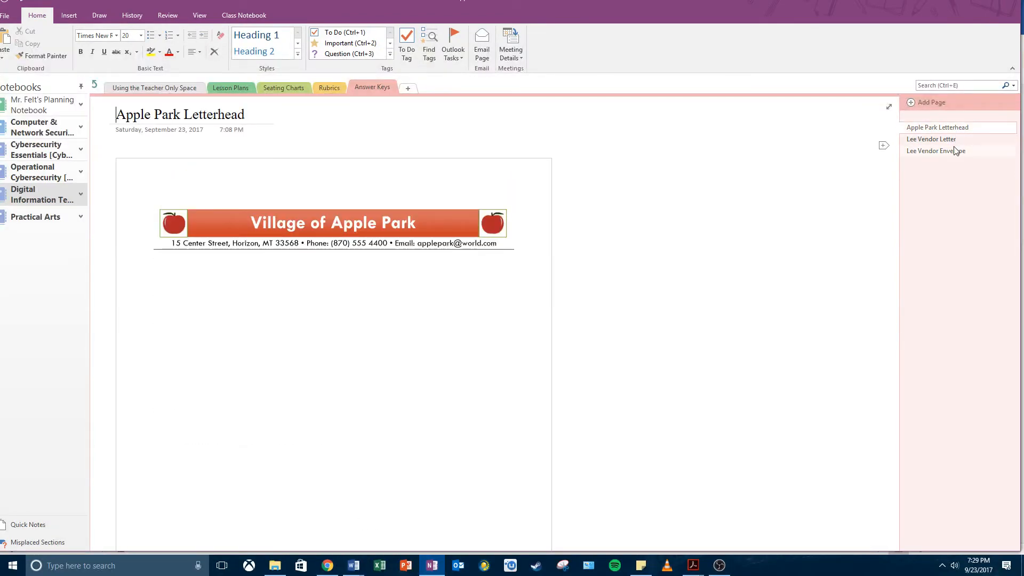
click(955, 151)
click(954, 139)
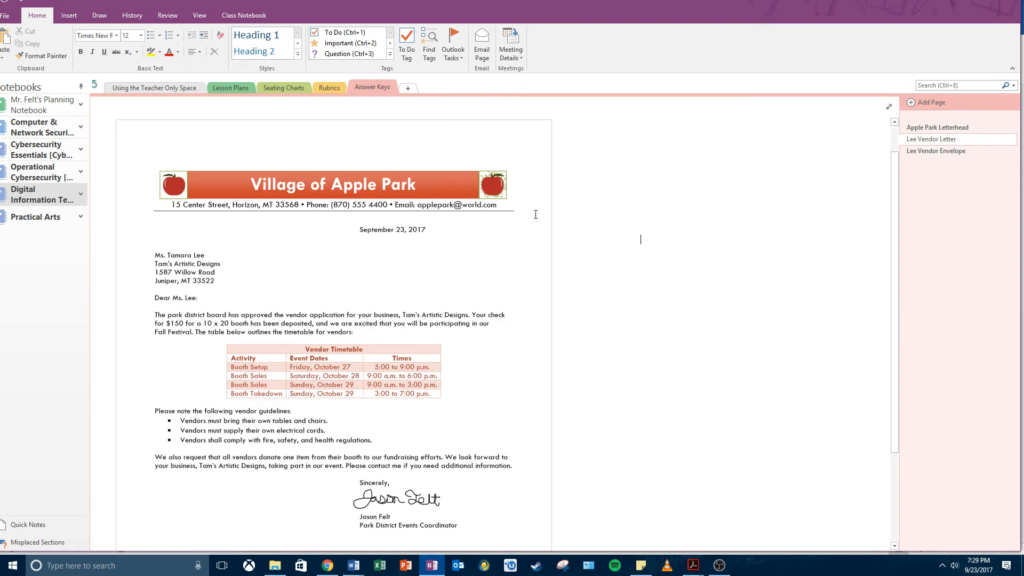
scroll(487, 391, down, 2)
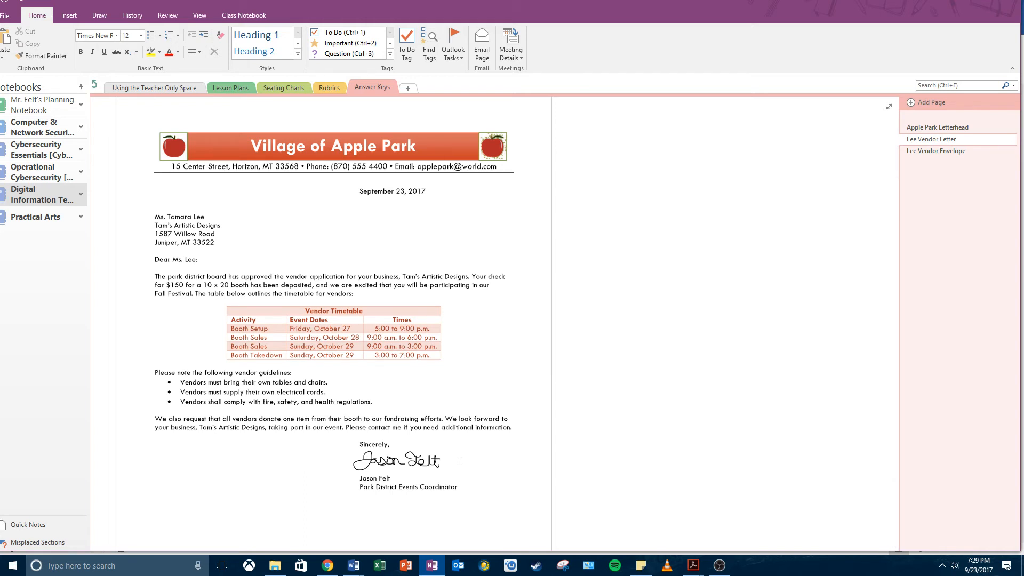
scroll(561, 178, up, 3)
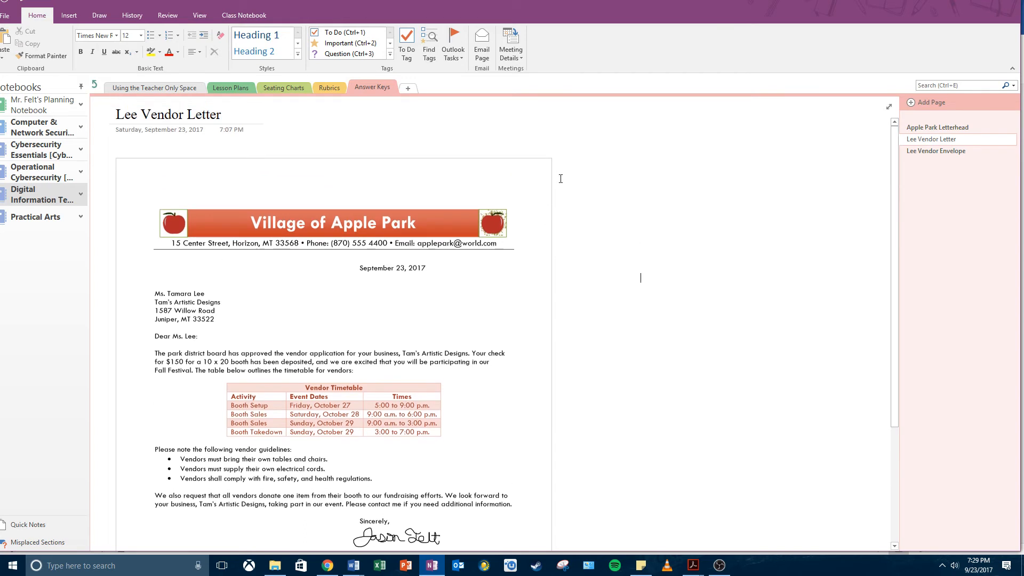